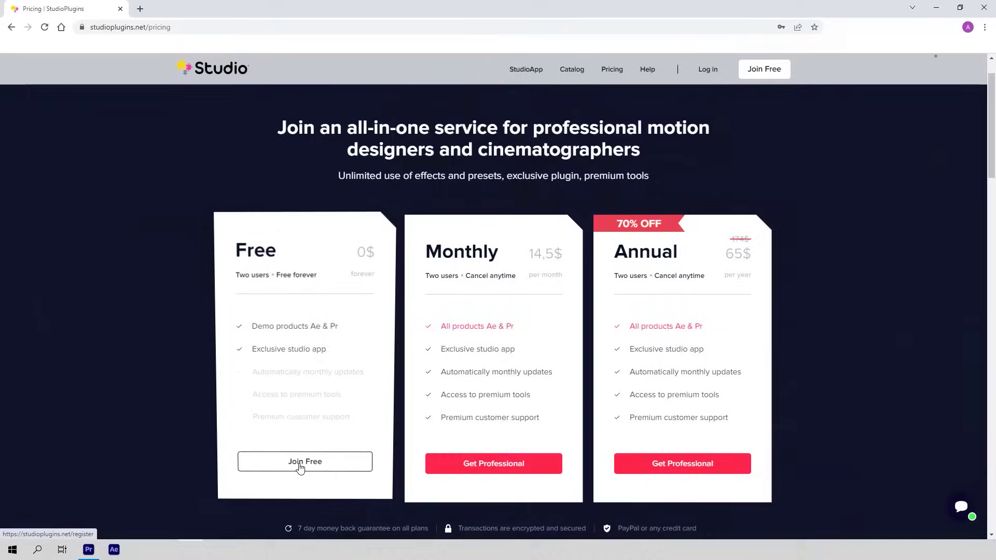
- Start registering a free account with Join Free under the Free plan
left_click(300, 464)
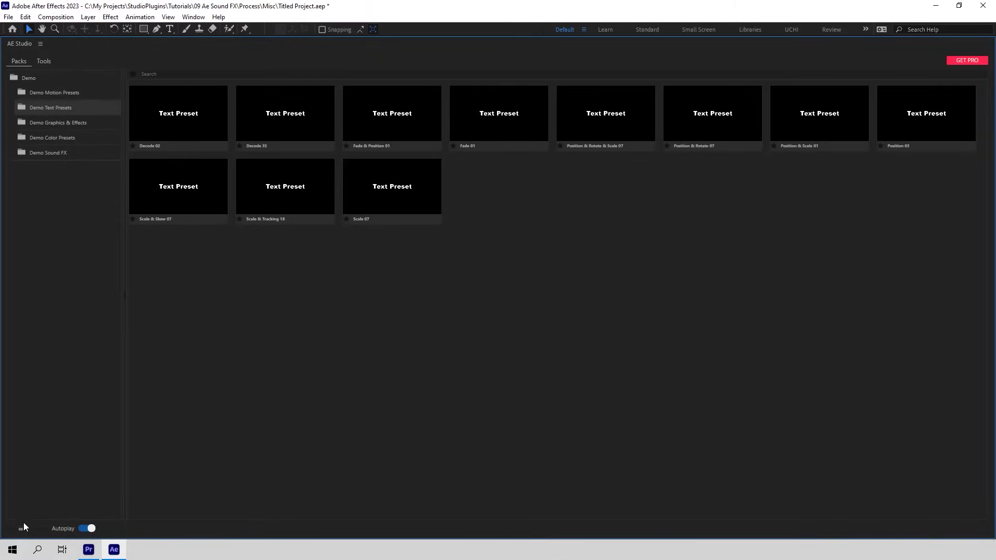
- Enlarge the AE Studio thumbnails and expand Text Presets into Decode, Fade, Scale and other categories
left_click_drag(25, 529, 39, 528)
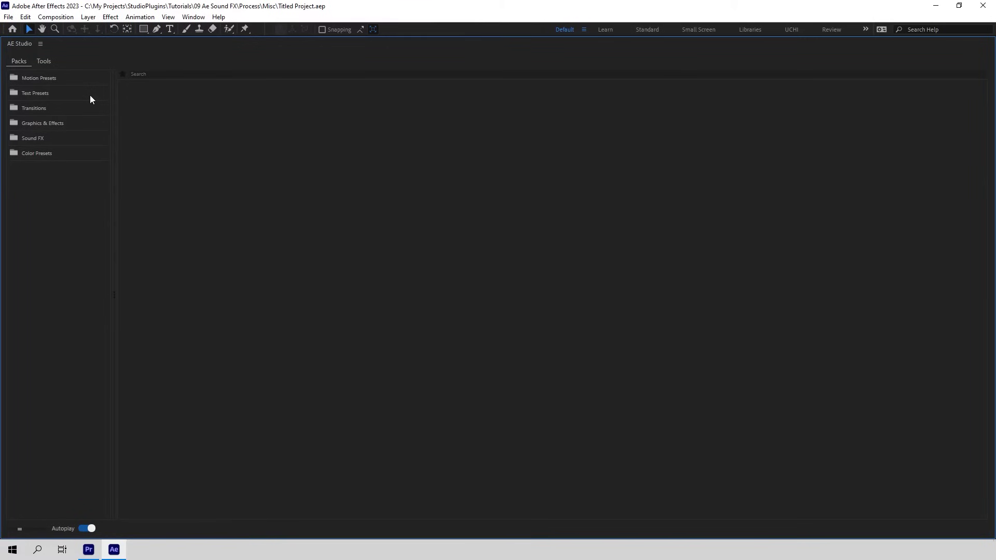
left_click(89, 95)
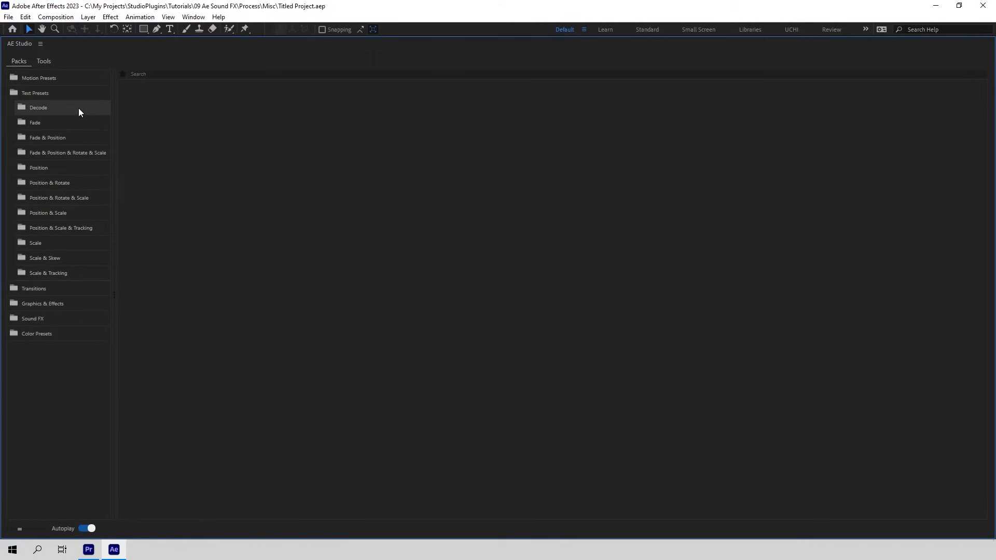
- Preview the Decode, Fade, Position and Scale text preset collections in turn
left_click(79, 108)
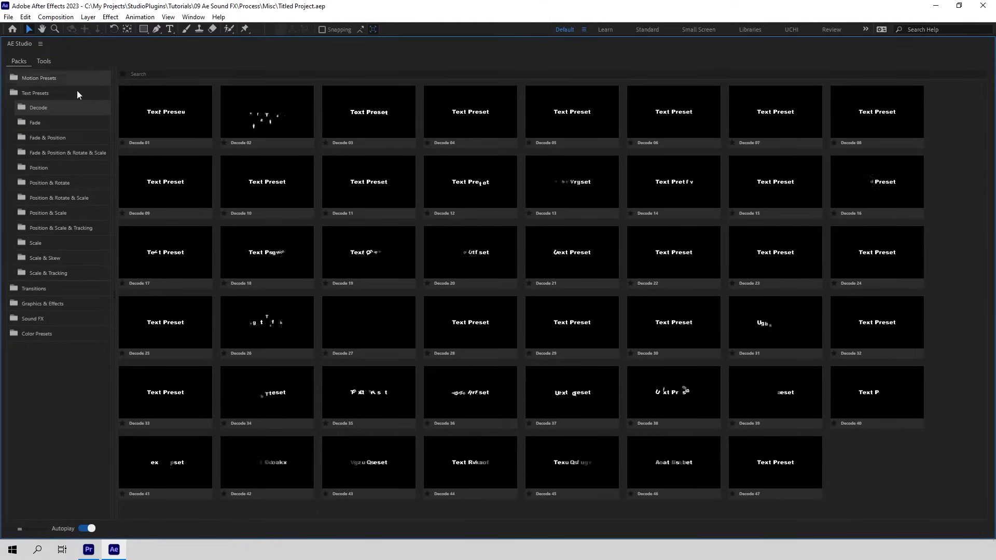
left_click(36, 120)
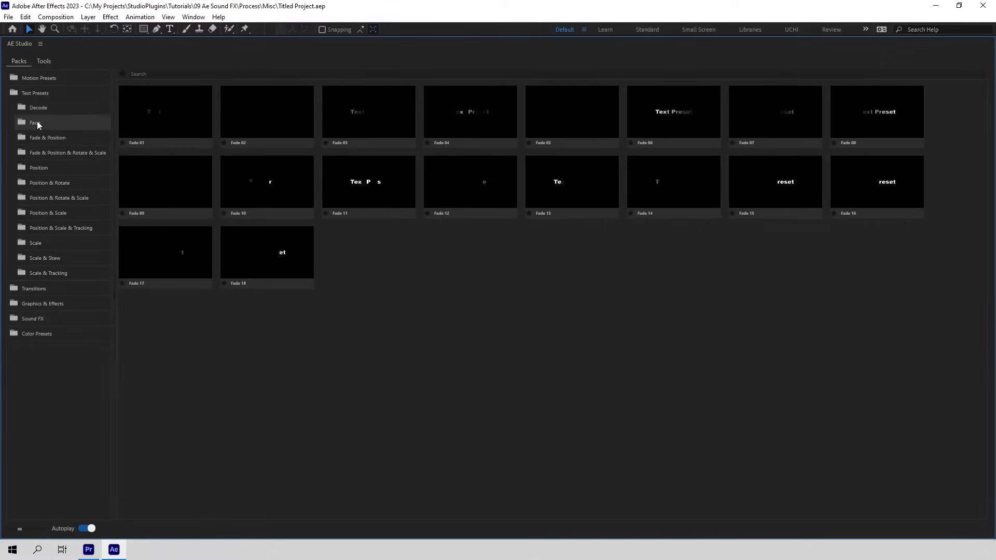
left_click(48, 166)
left_click(38, 241)
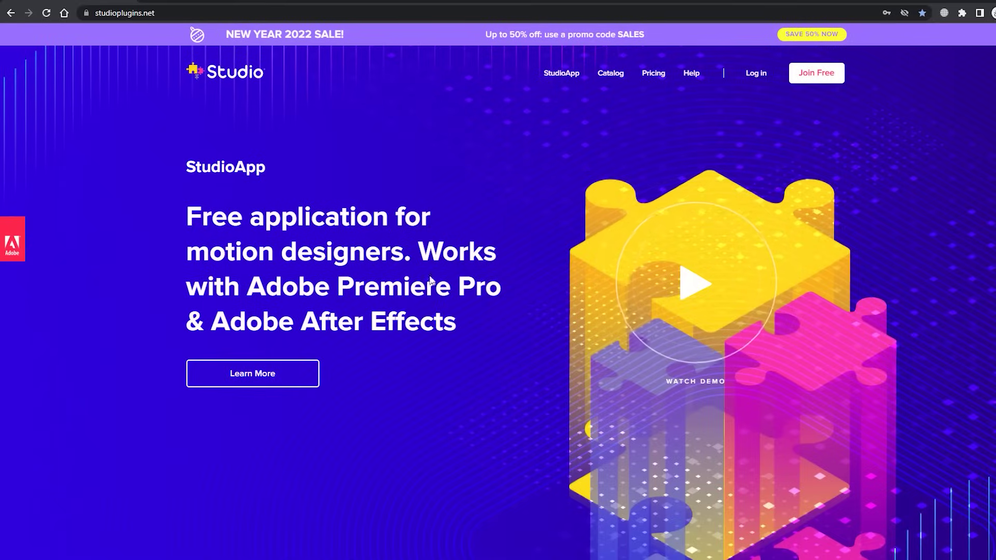
- Download the StudioApp Windows installer StudioAppSetup_v_2.019 into the StudioDownloads folder
left_click(550, 74)
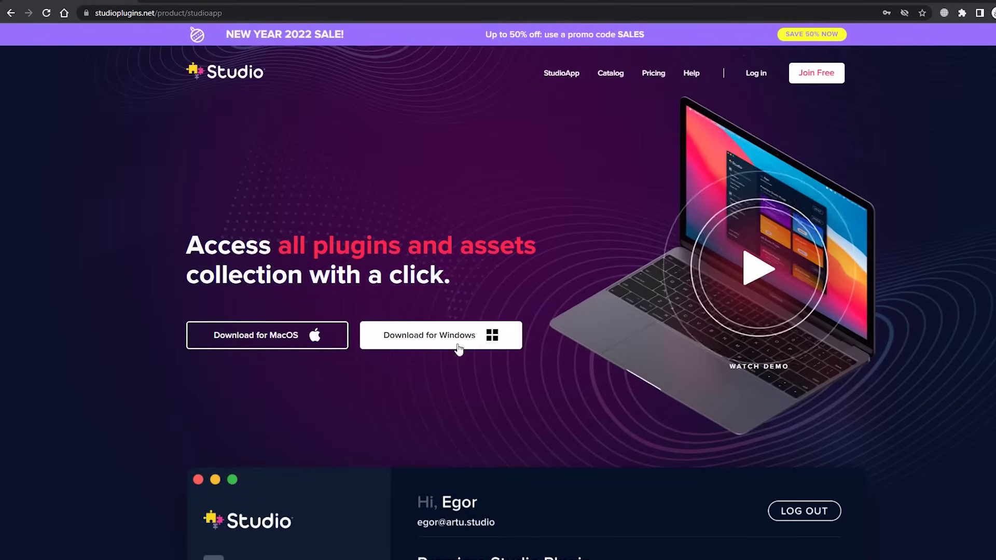
left_click(502, 347)
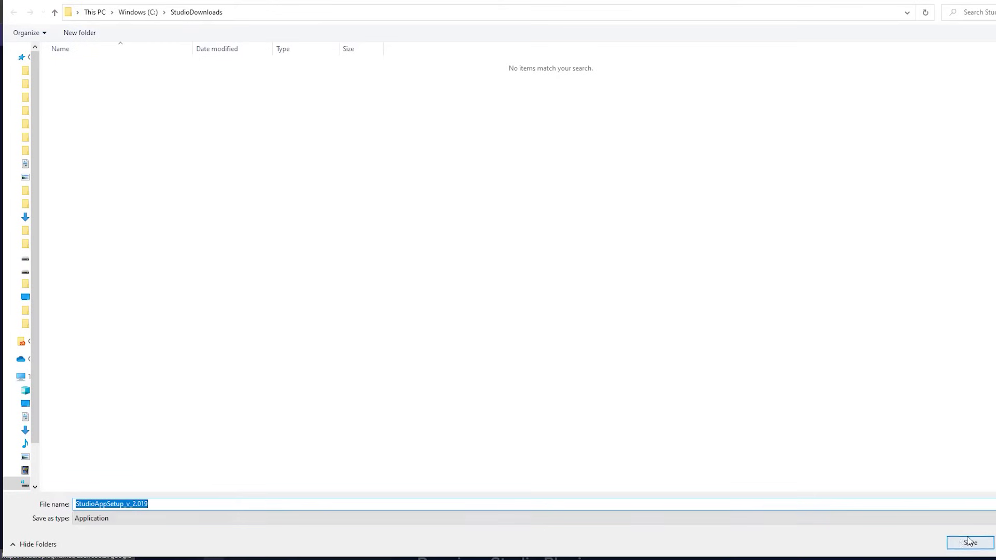
left_click(969, 542)
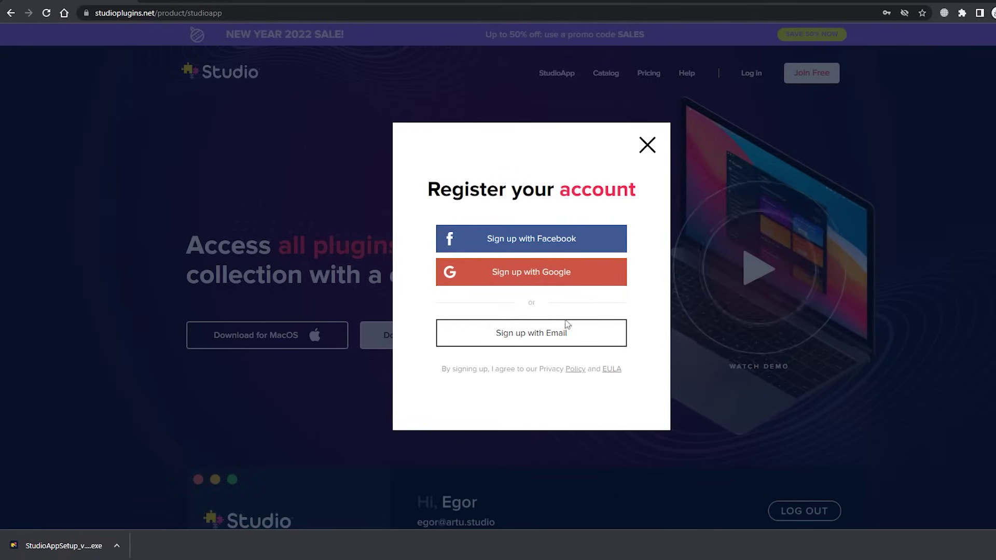
- Look at the email sign-up option, then go back to the other sign-up choices
left_click(564, 329)
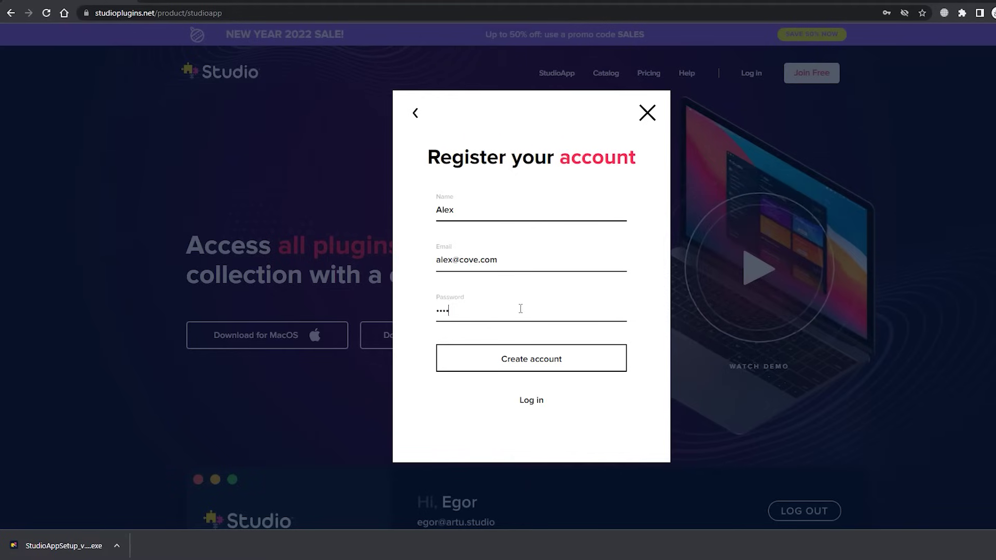
left_click(416, 113)
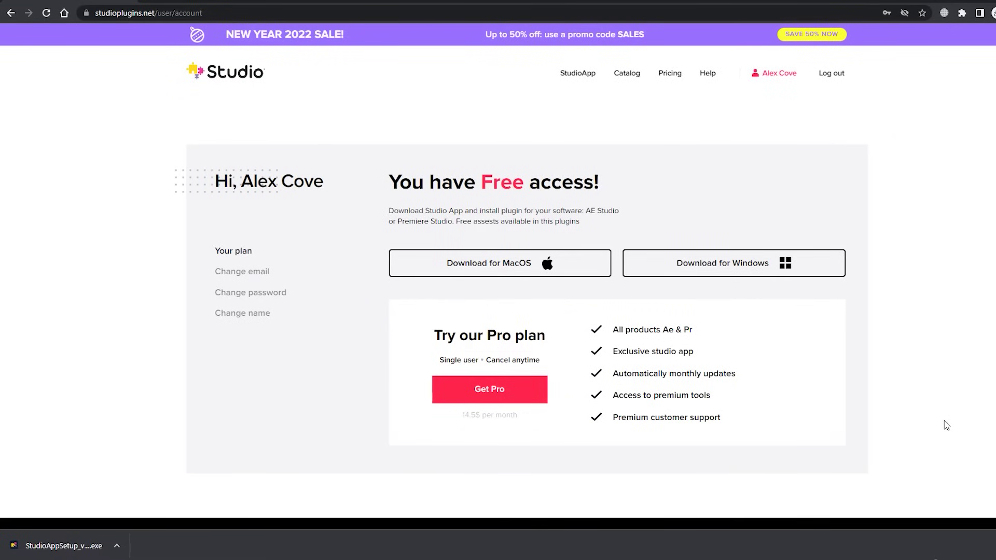
- Install StudioApp 2.019 with a desktop shortcut and launch it to the welcome screen
left_click(72, 546)
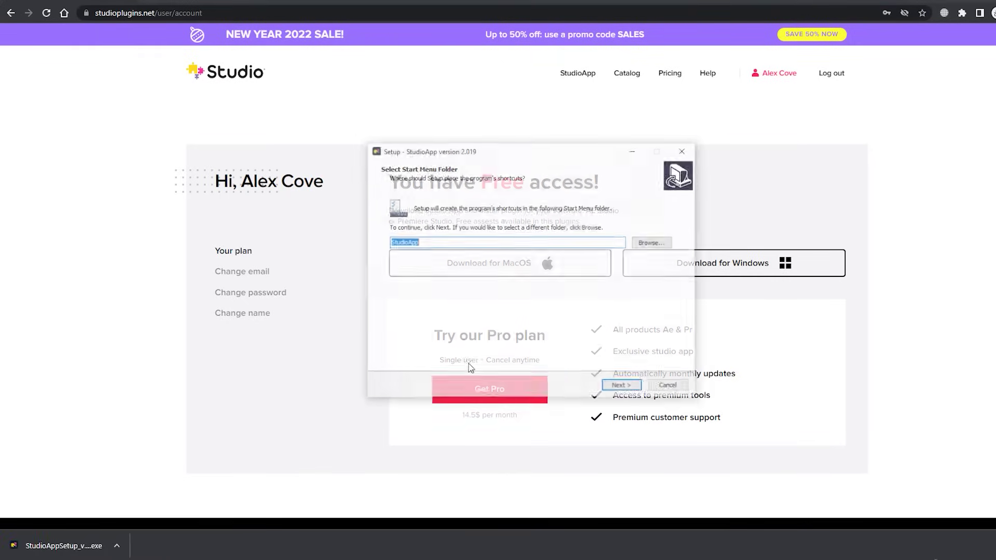
left_click(623, 386)
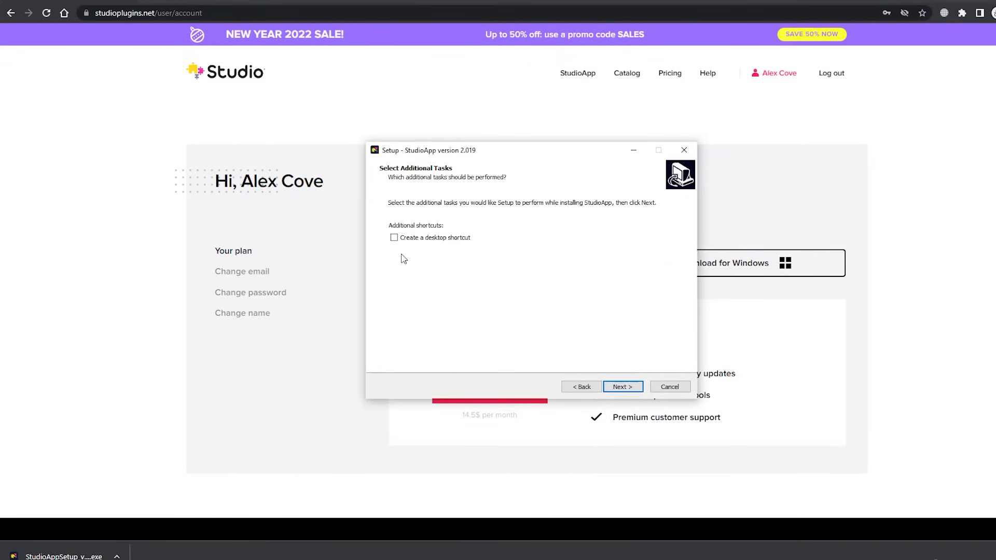
left_click_drag(361, 228, 377, 232)
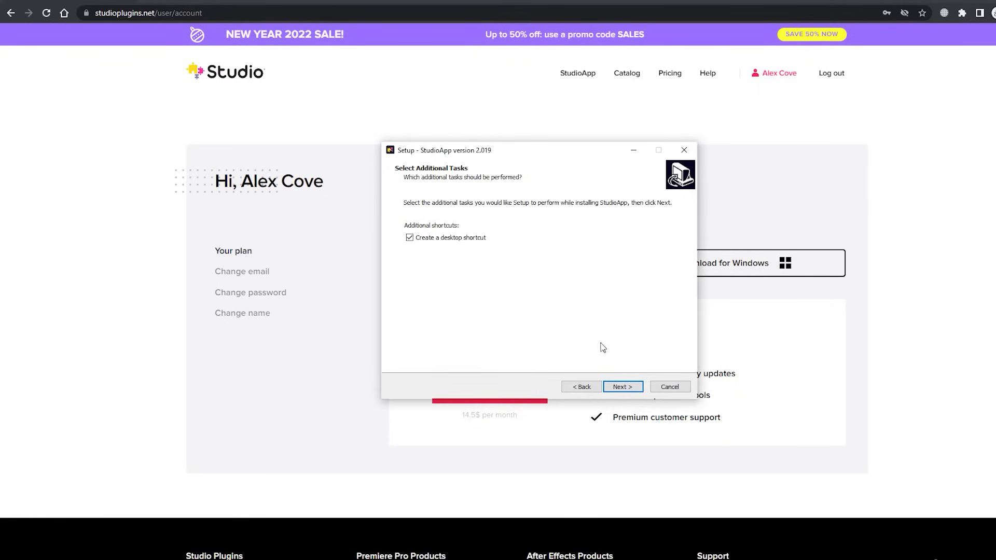
left_click(625, 387)
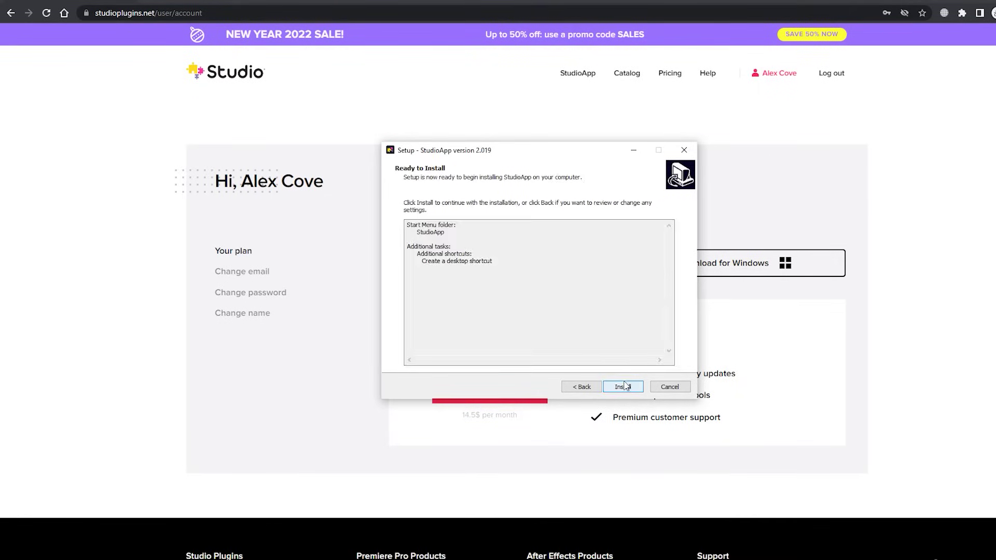
left_click(624, 386)
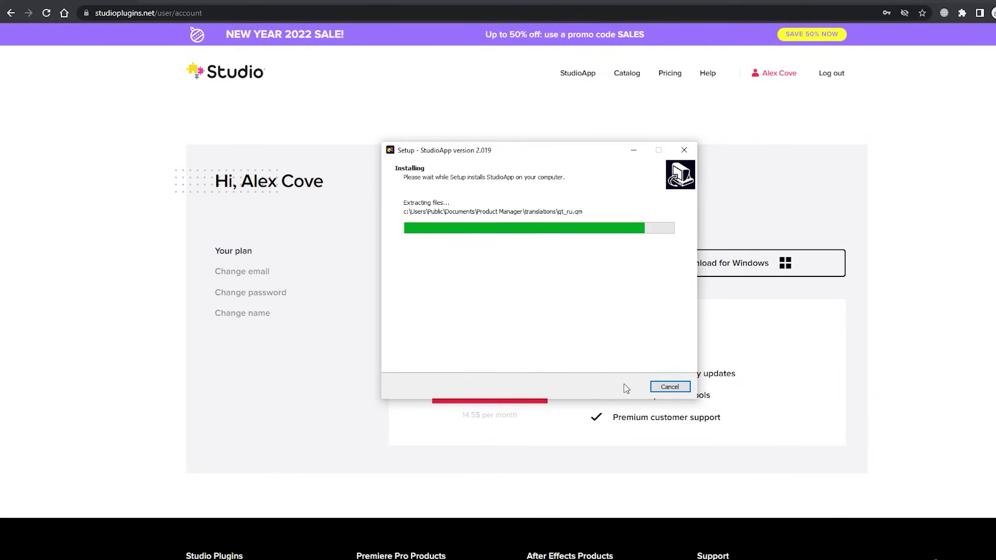
left_click(624, 387)
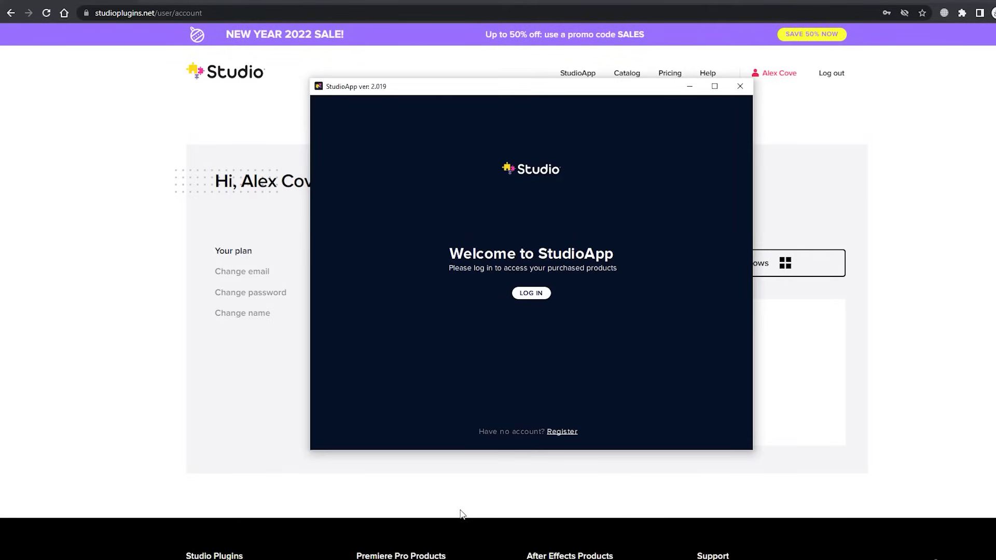
- Log in to StudioApp through the browser and install the AE Studio plugin
left_click(531, 294)
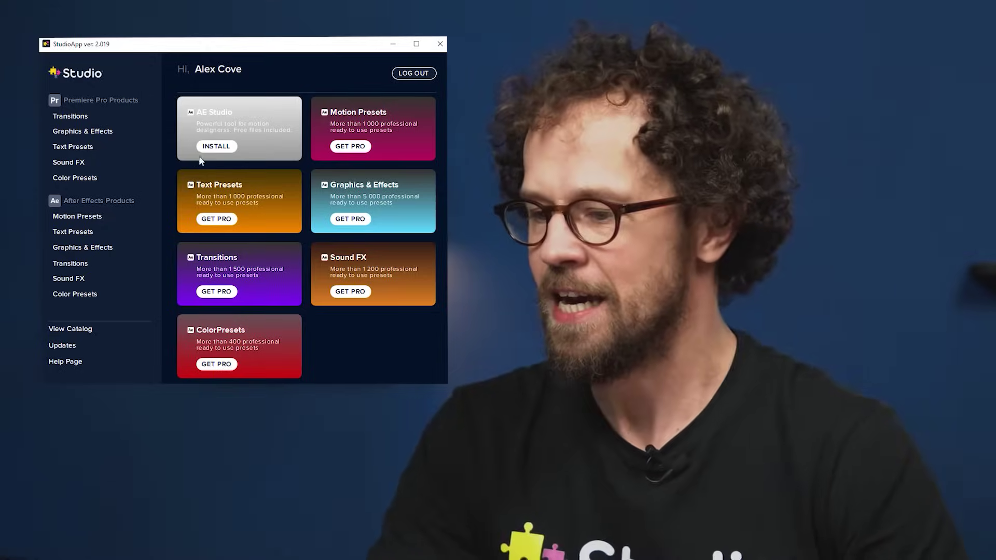
left_click(214, 148)
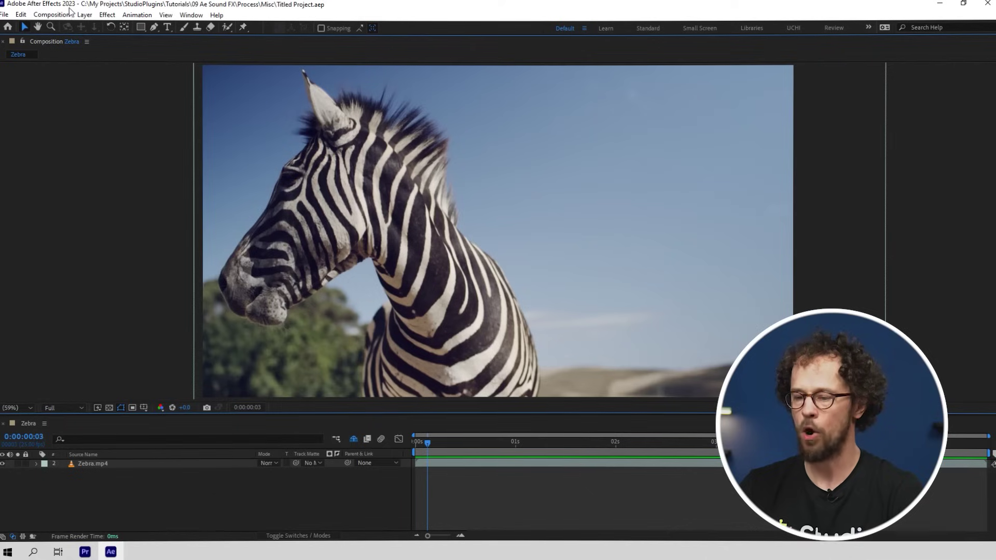
- Open AE Studio from Window > Extensions, widen its panel, and expand the Demo pack
left_click(187, 14)
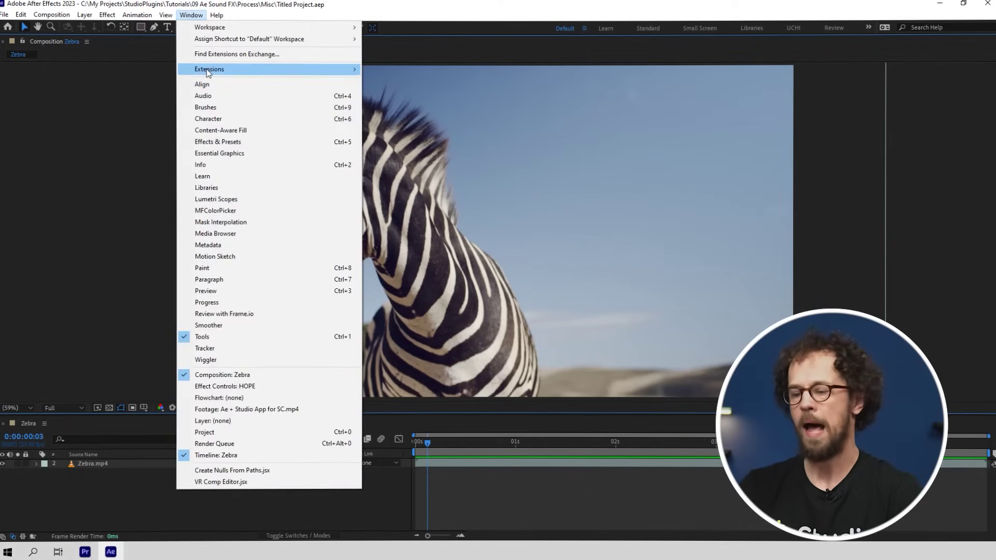
mouse_move(246, 71)
left_click(376, 66)
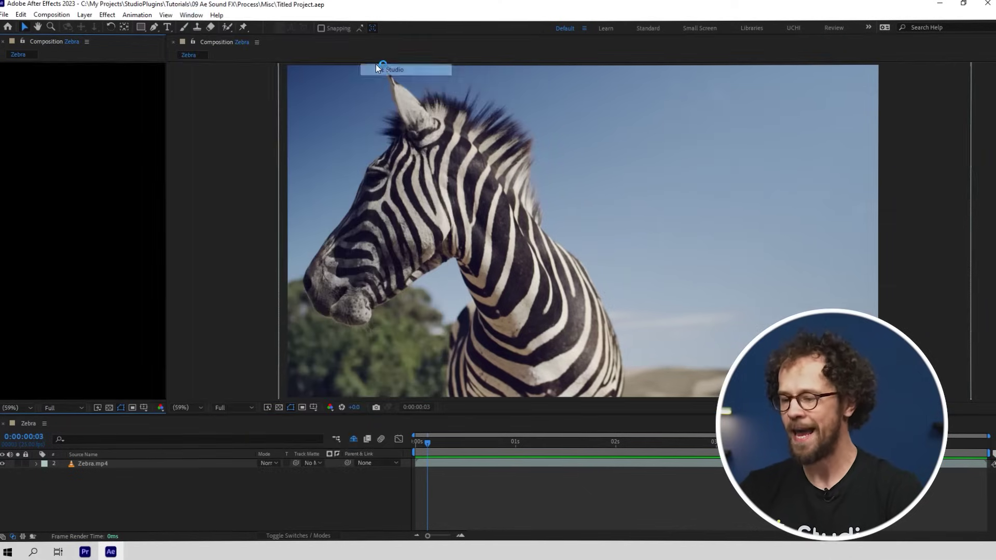
left_click_drag(165, 121, 337, 121)
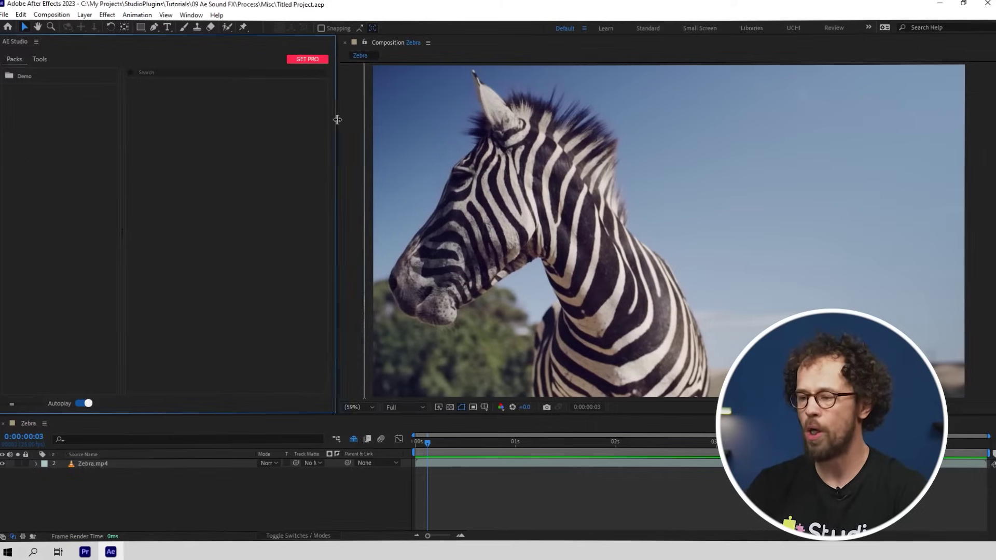
left_click(37, 75)
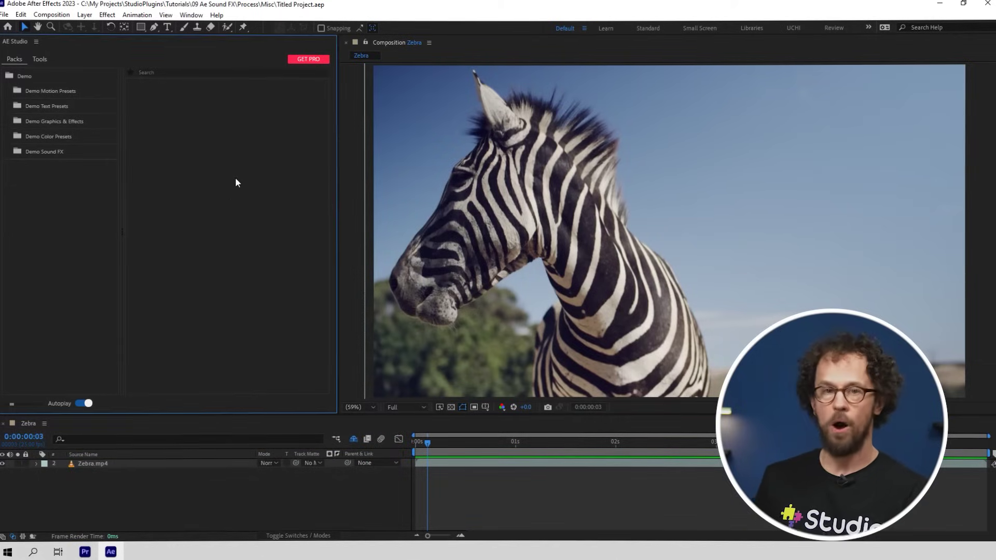
left_click(77, 106)
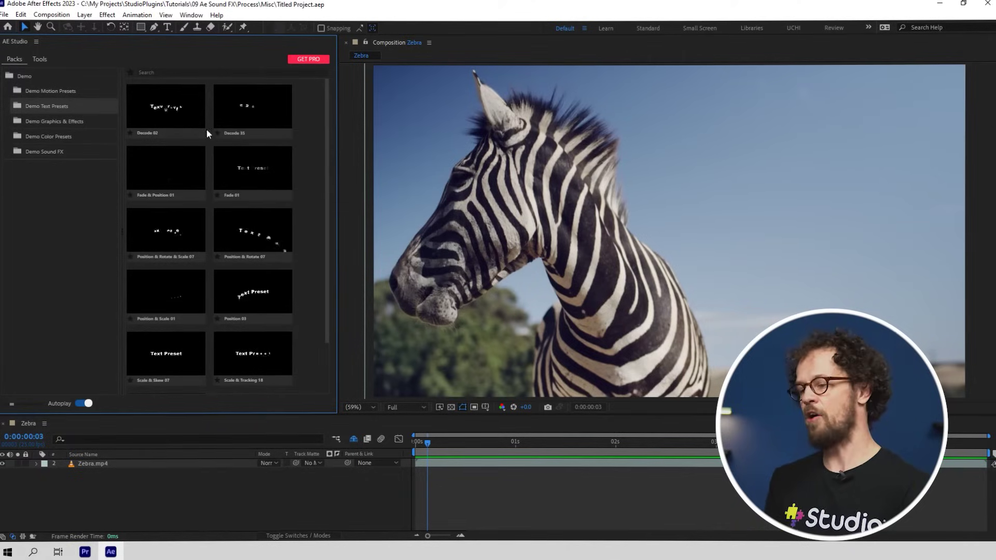
left_click(79, 119)
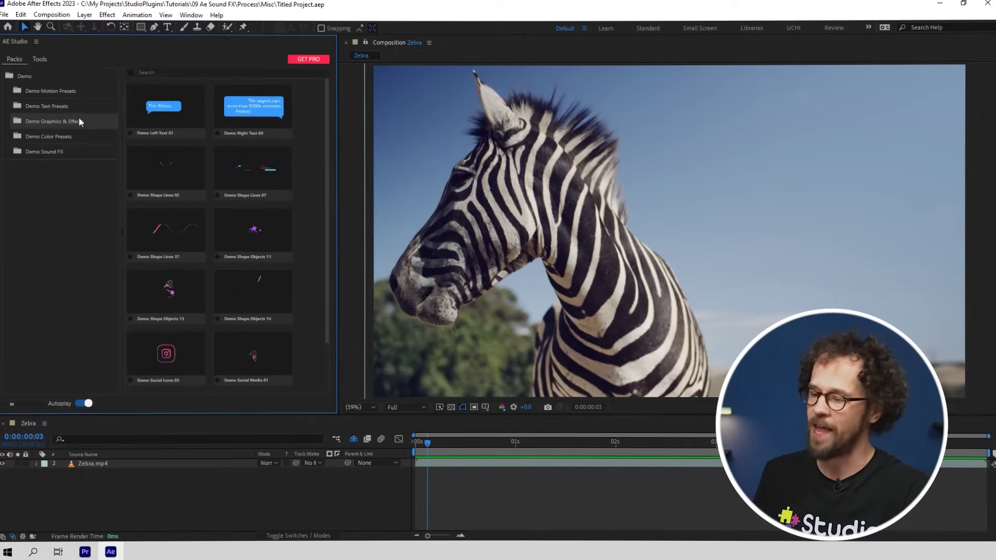
left_click(68, 134)
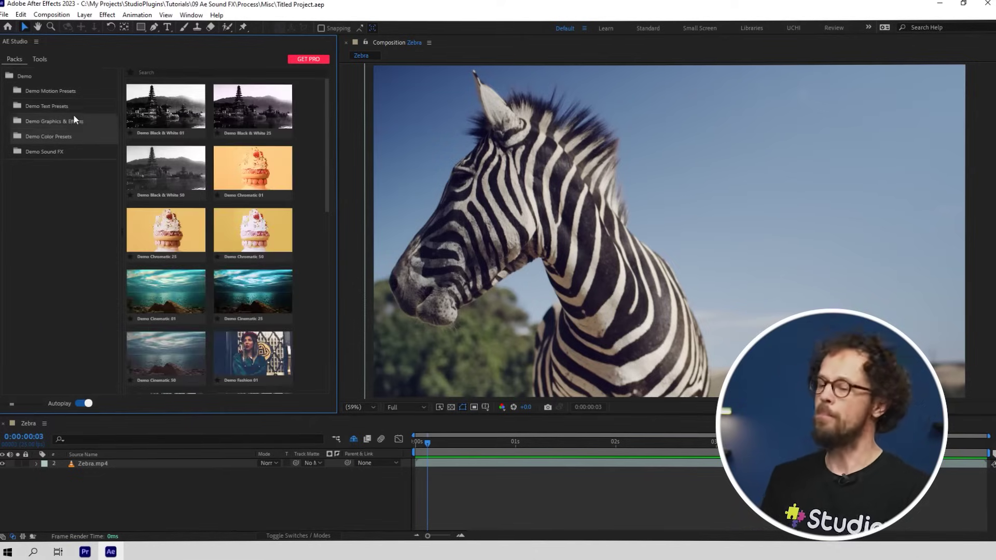
left_click(74, 94)
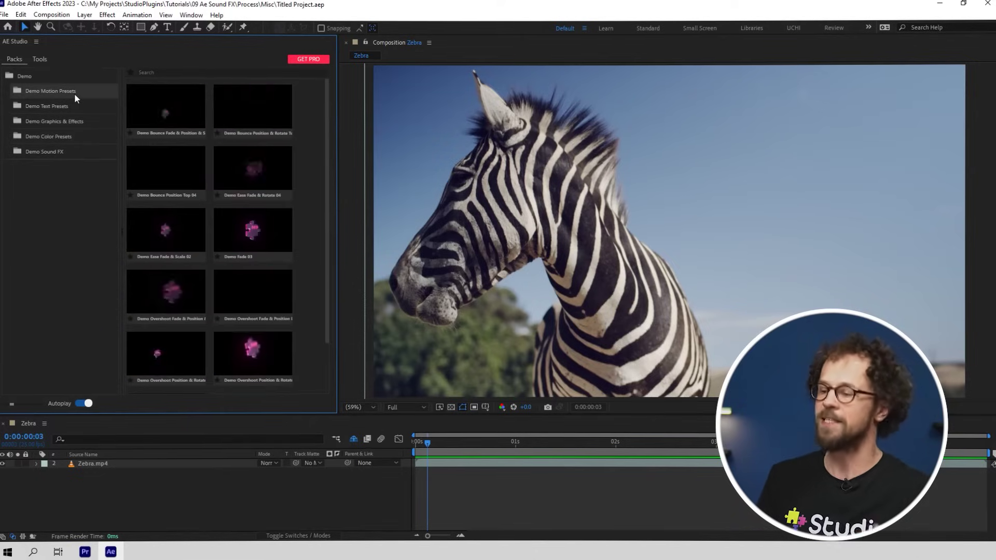
left_click(63, 154)
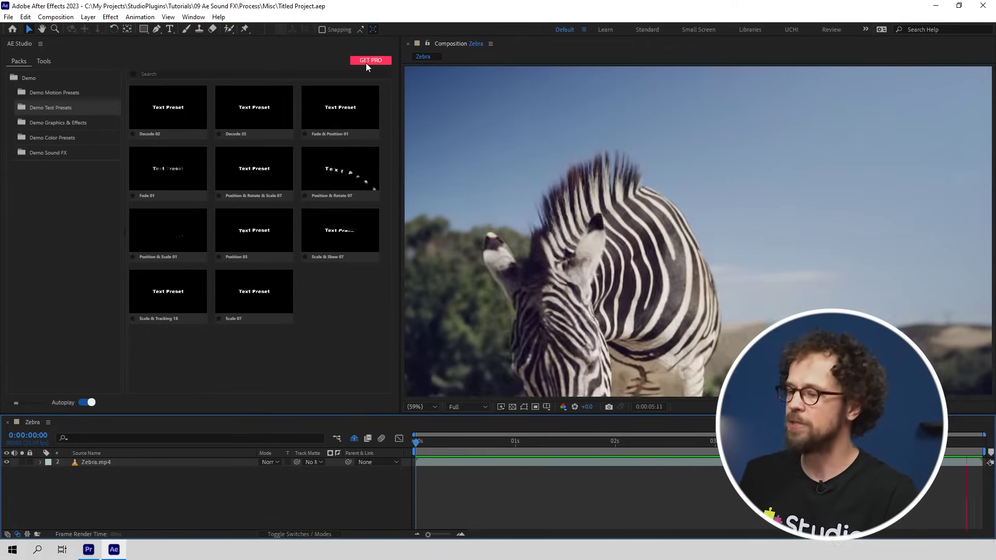
- Close the AE Studio panel and reopen it from Window > Extensions to load all packs
left_click(39, 43)
left_click(27, 49)
left_click(193, 17)
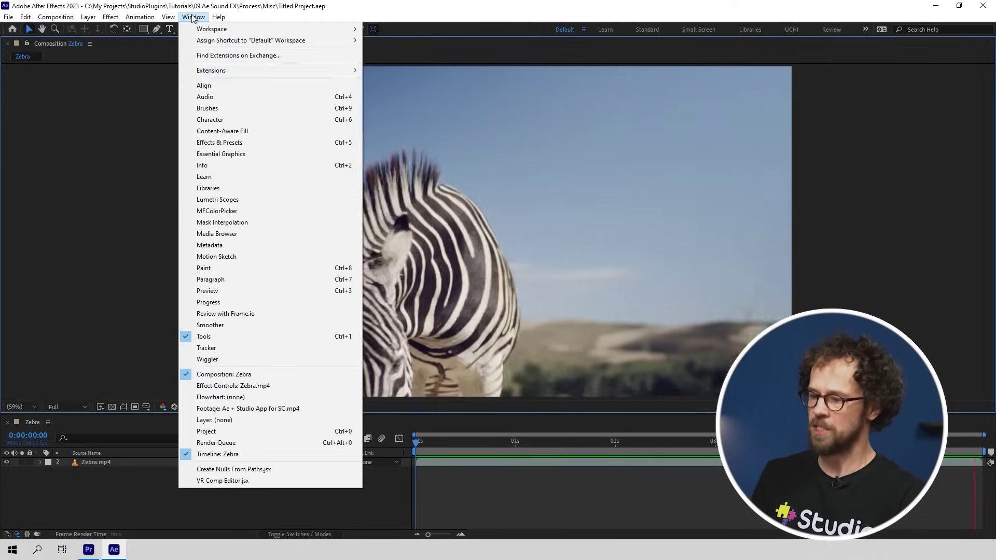
mouse_move(207, 67)
left_click(374, 72)
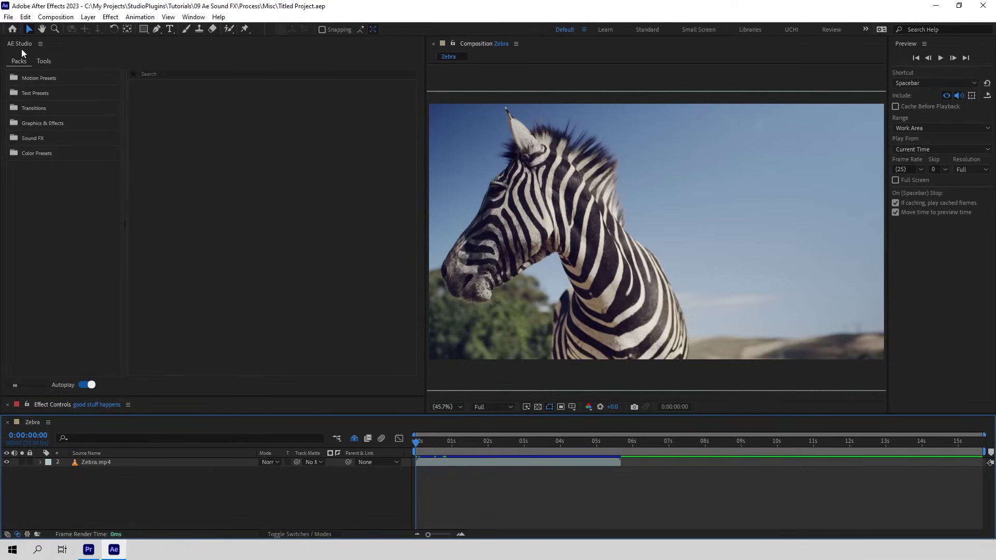
- Show Position & Scale & Tracking presets as large still thumbnails and unhide the 'good stuff happens' layer
left_click(24, 97)
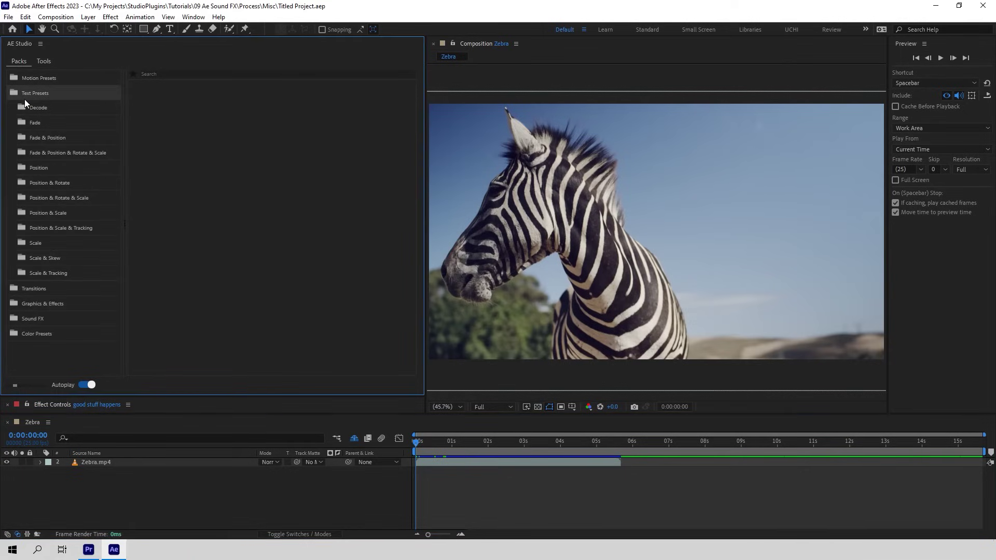
left_click(45, 232)
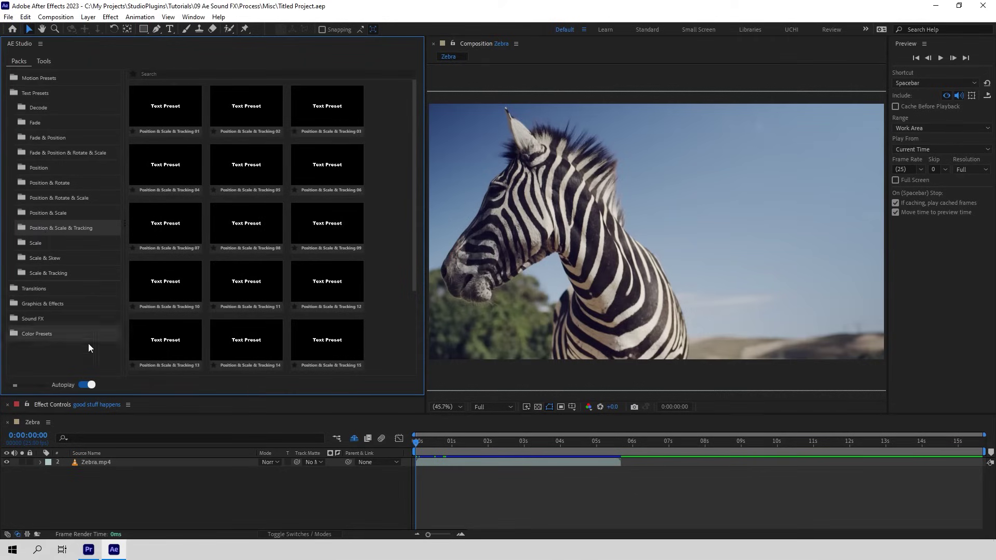
left_click(26, 385)
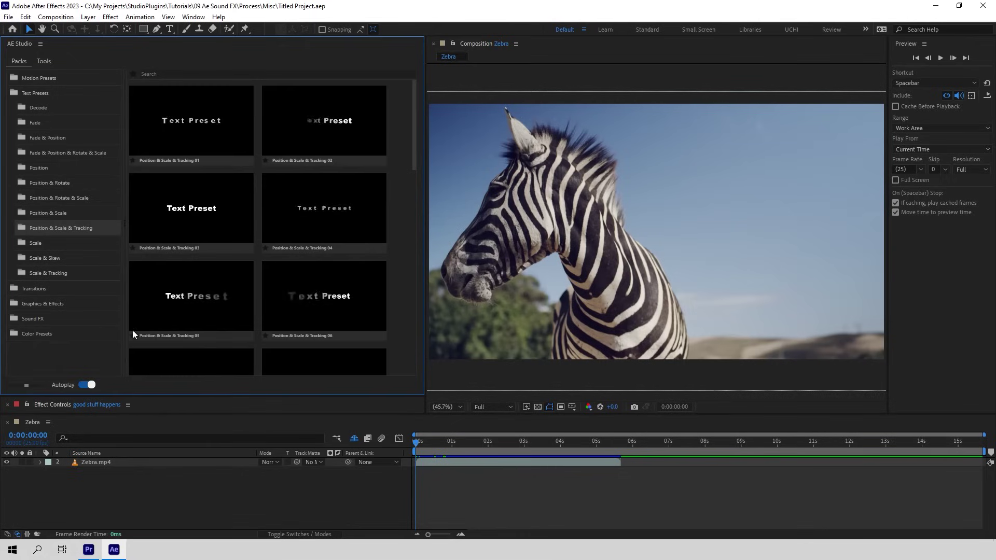
left_click(84, 386)
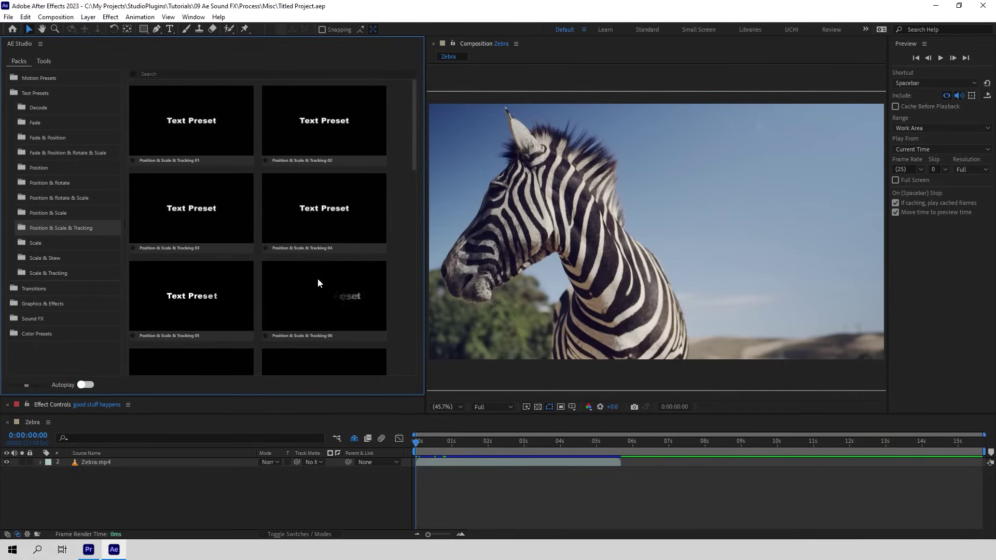
scroll(318, 278, "down", 3)
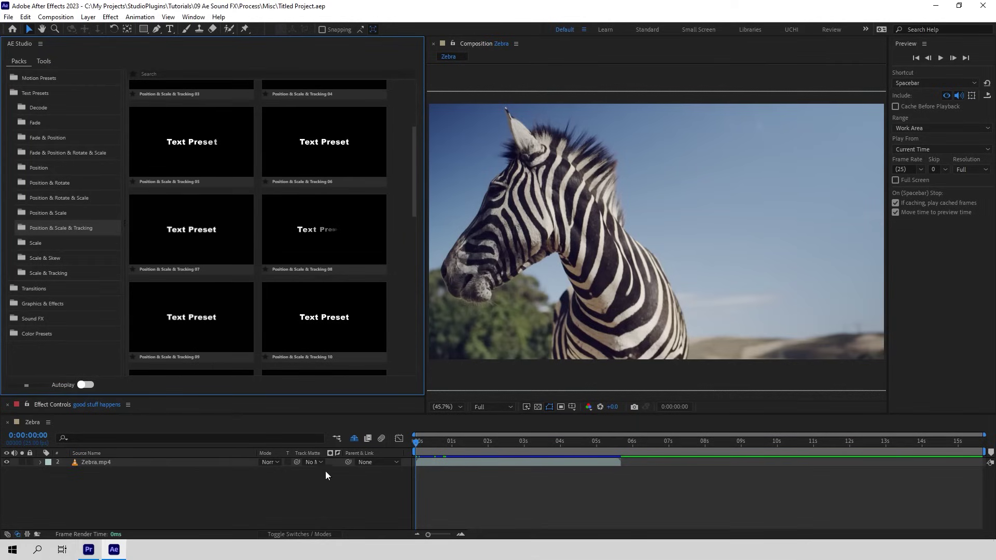
left_click(353, 439)
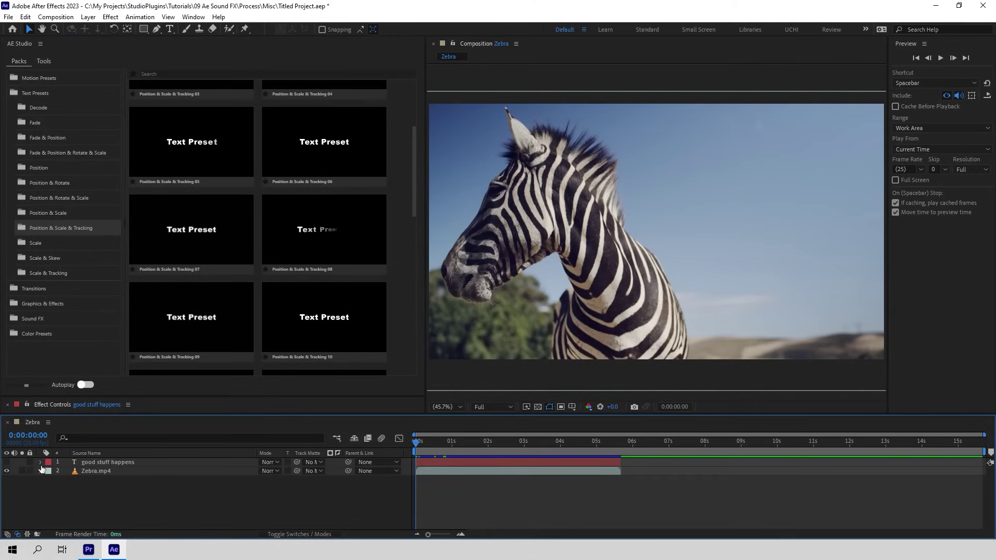
- Show the GOOD STUFF HAPPENS layer and apply Position & Scale & Tracking 10 as its animate-in
left_click(7, 462)
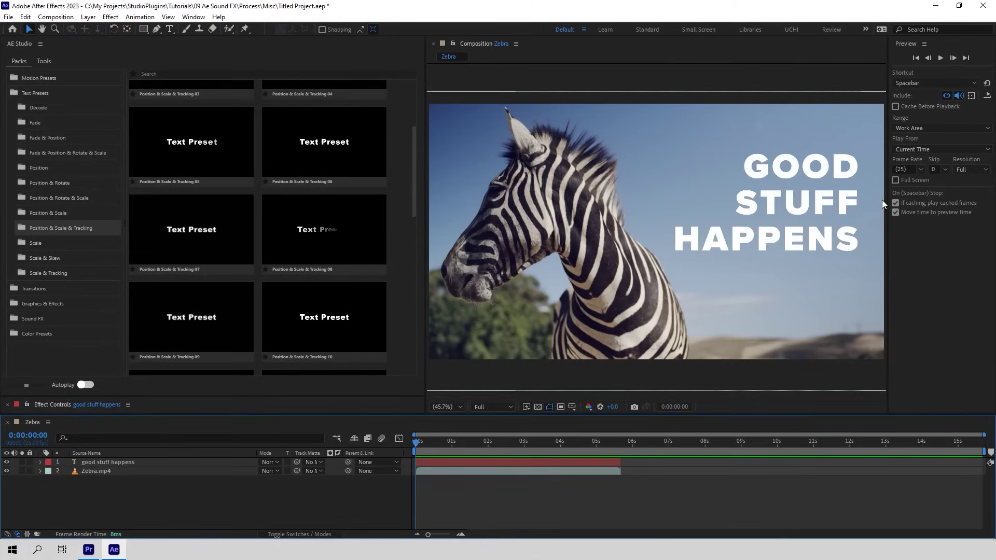
left_click(767, 198)
left_click(482, 493)
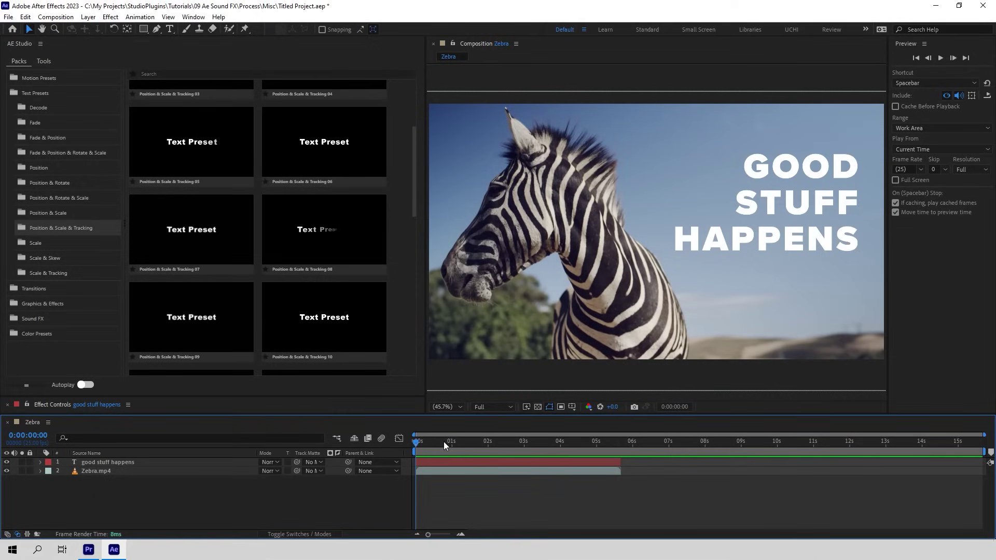
left_click(335, 311)
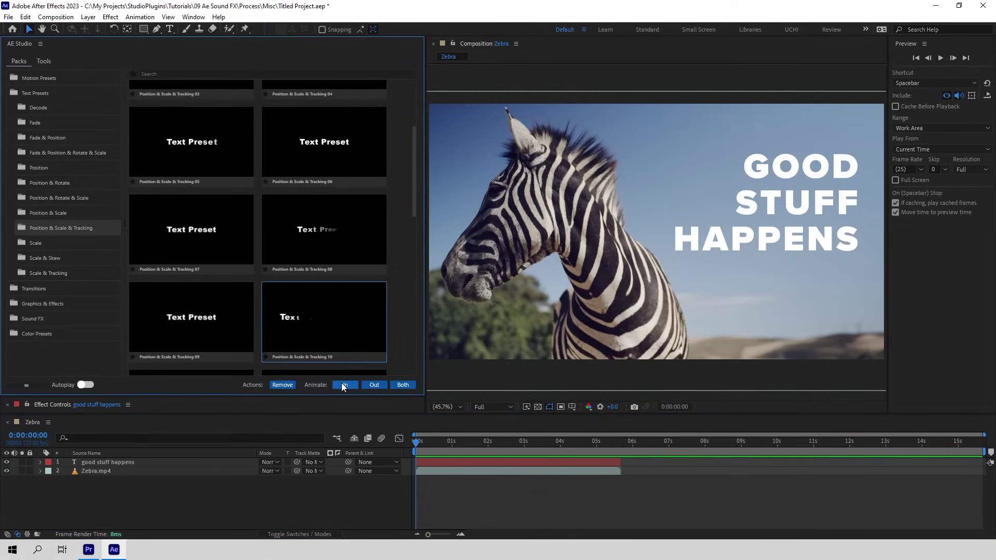
left_click(425, 460)
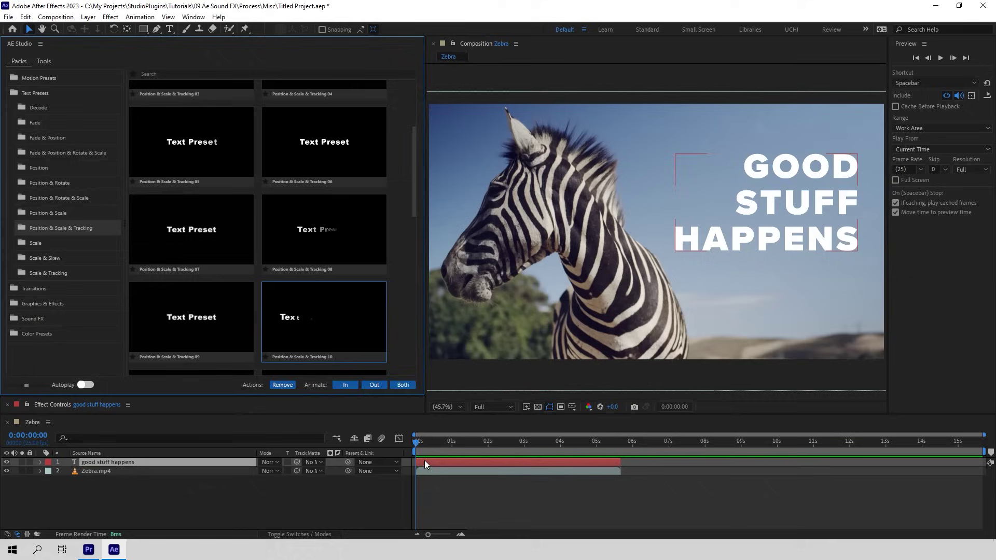
left_click(345, 385)
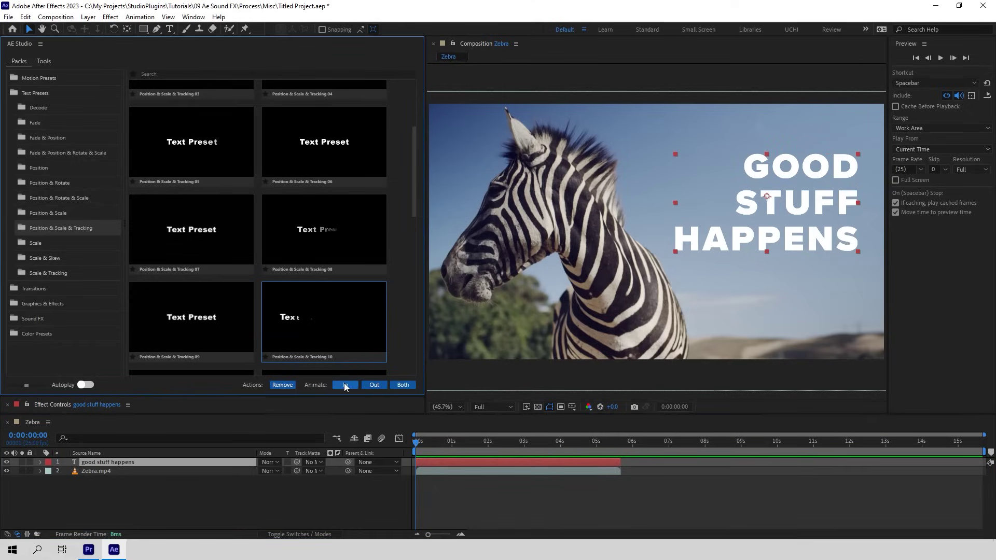
left_click(414, 444)
key("space")
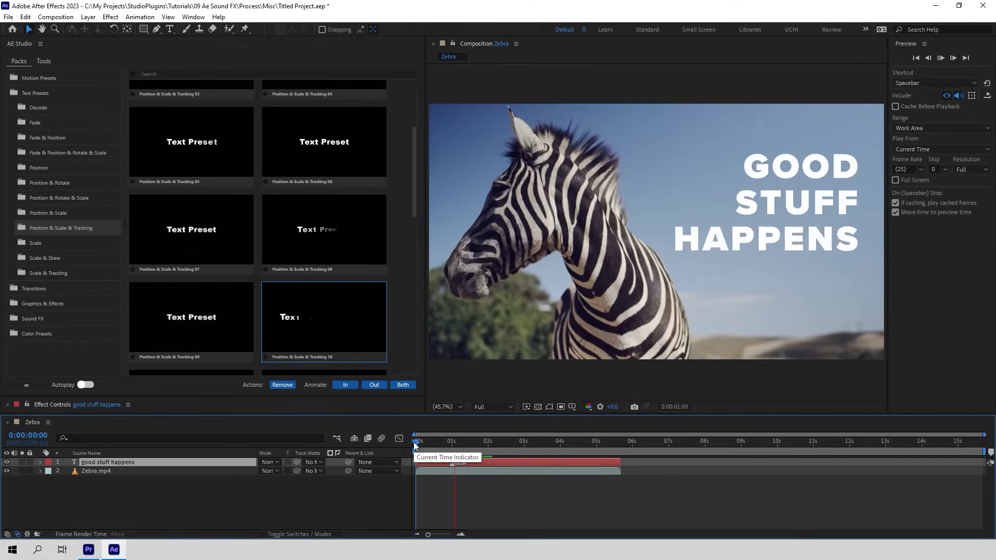
key("space")
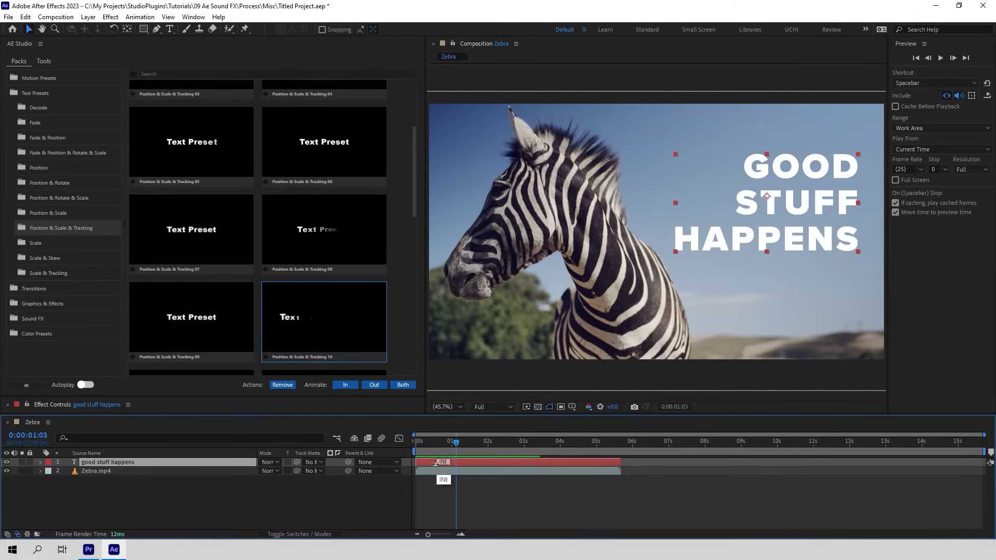
left_click(417, 442)
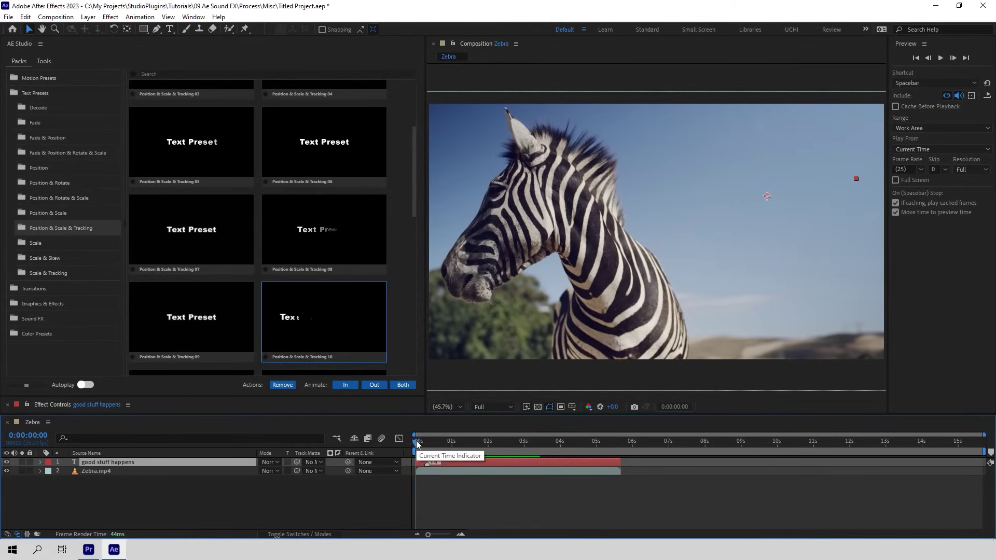
key("space")
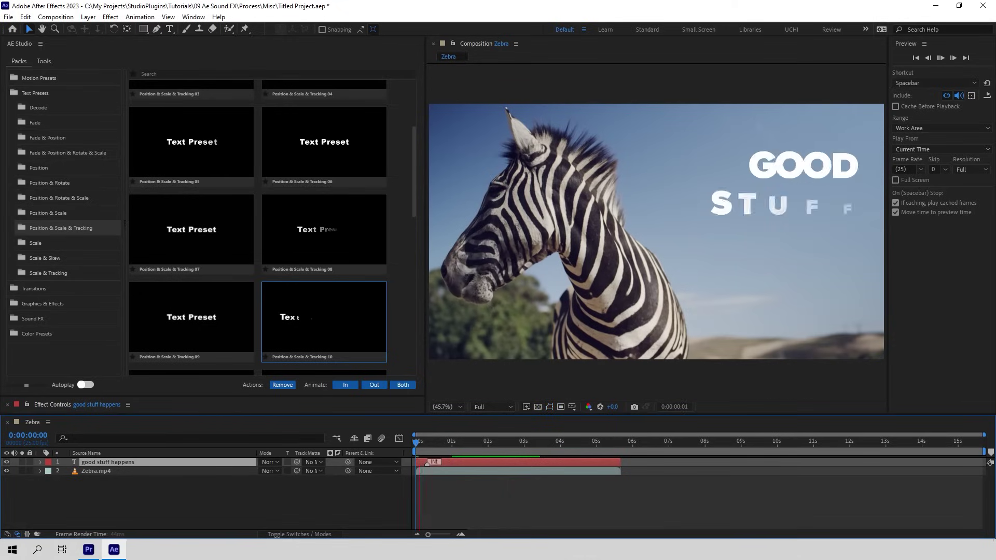
key("space")
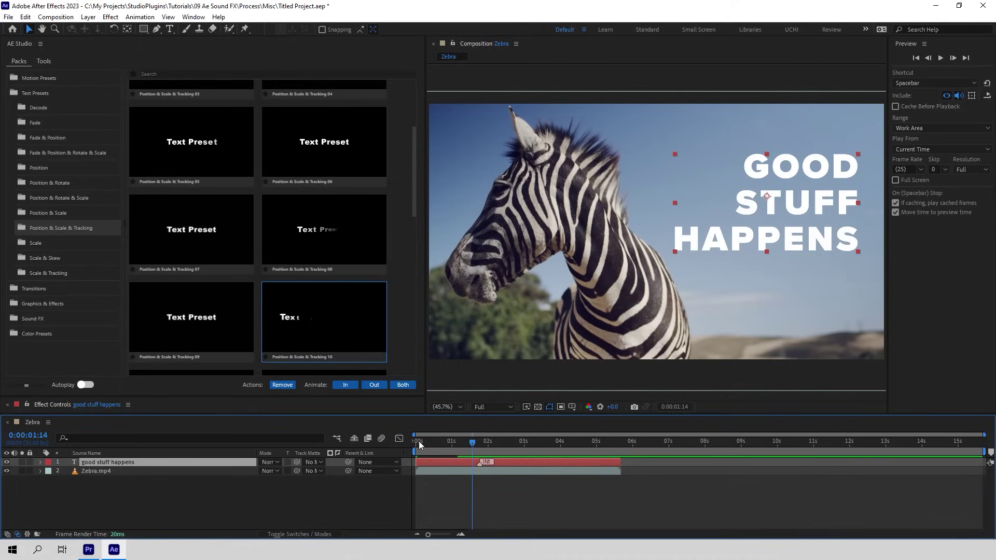
left_click(419, 441)
key("space")
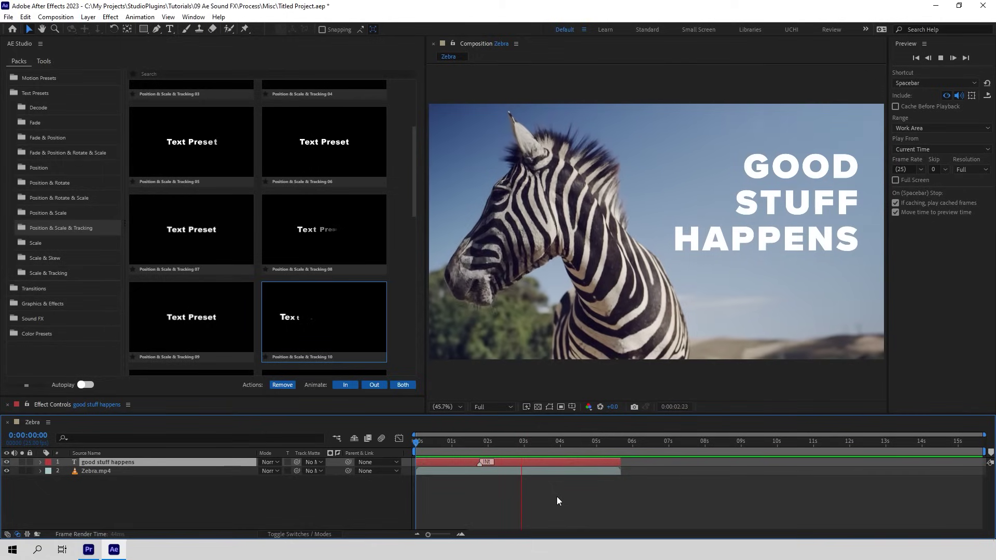
key("space")
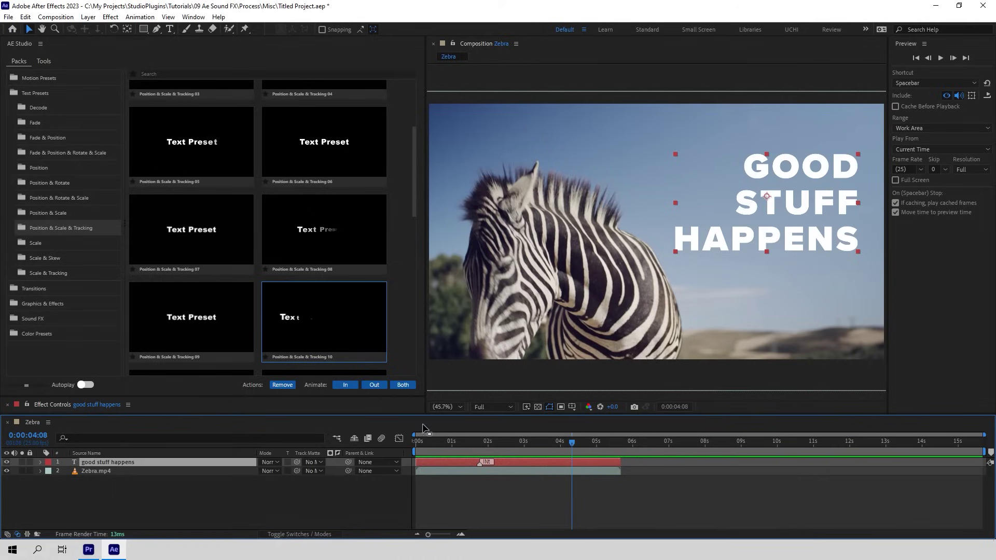
- Add Position & Scale & Tracking 10 as the title's animate-out and preview its exit
left_click(377, 385)
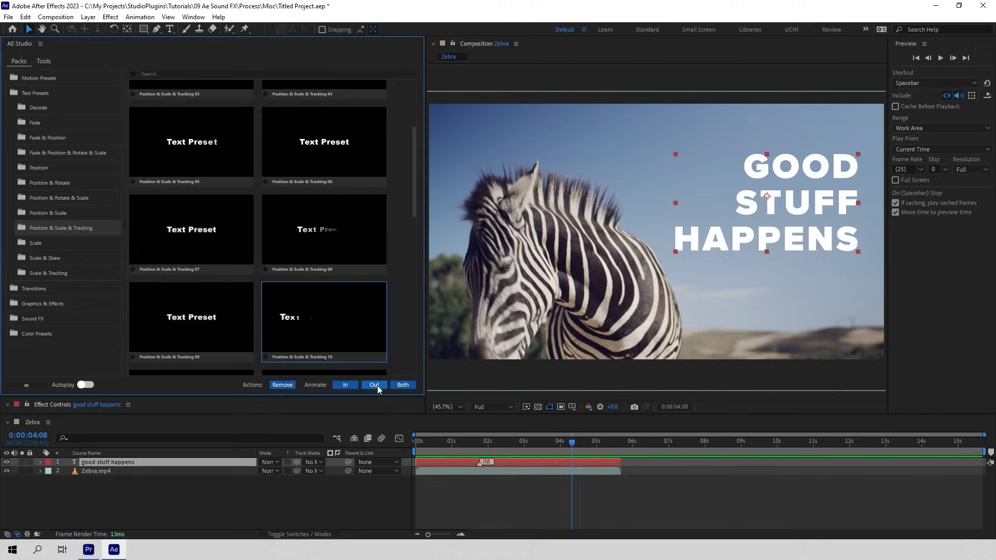
left_click(573, 441)
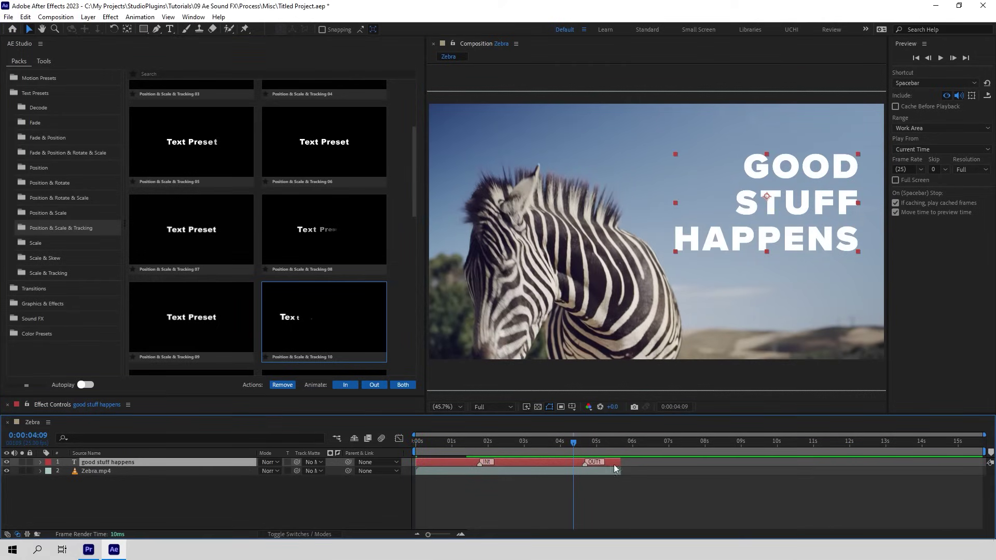
key("space")
key("space")
key("space")
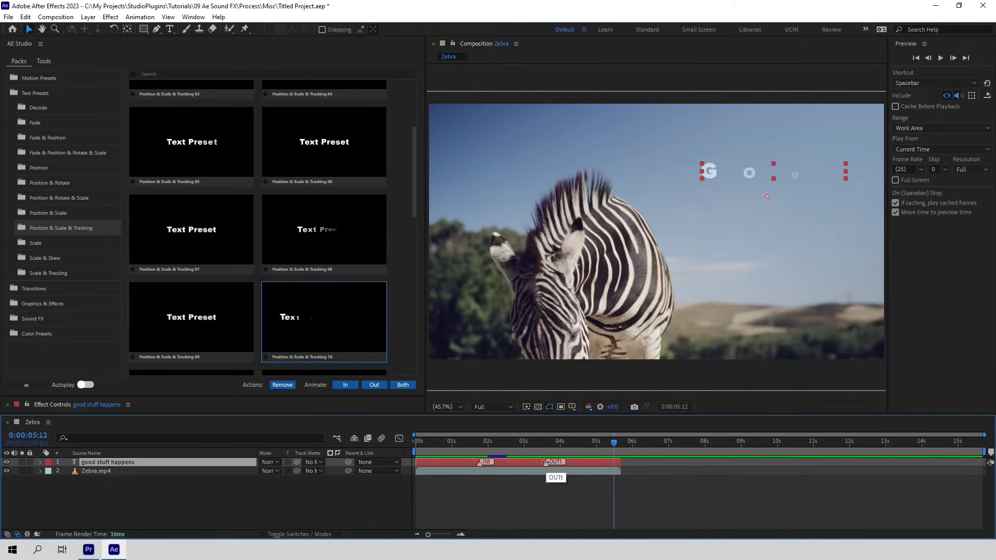
- Preview the title animation again from about 2 seconds 20 frames
left_click(518, 442)
key("space")
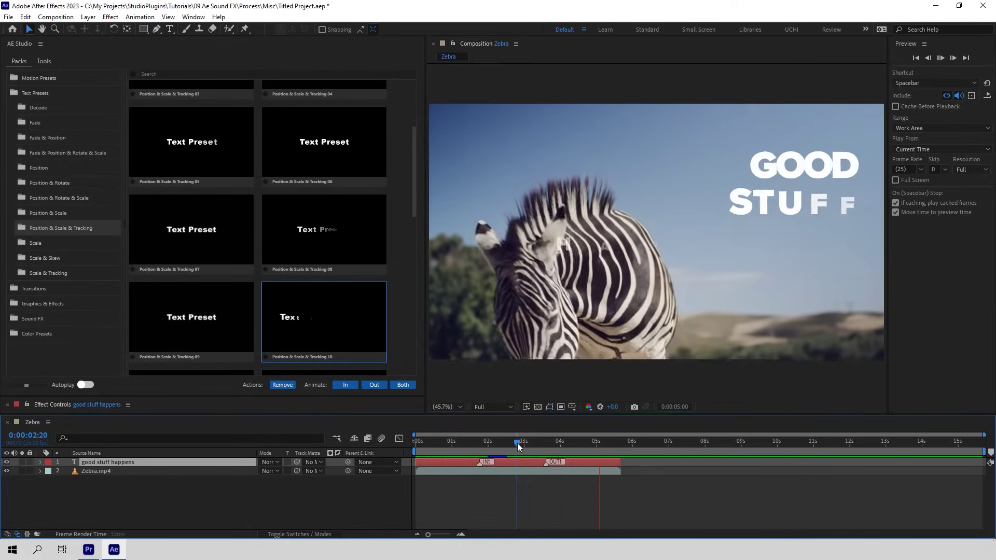
key("space")
- Remove the in/out presets, reapply Position & Scale & Tracking 10 to both ends, and preview
left_click(285, 387)
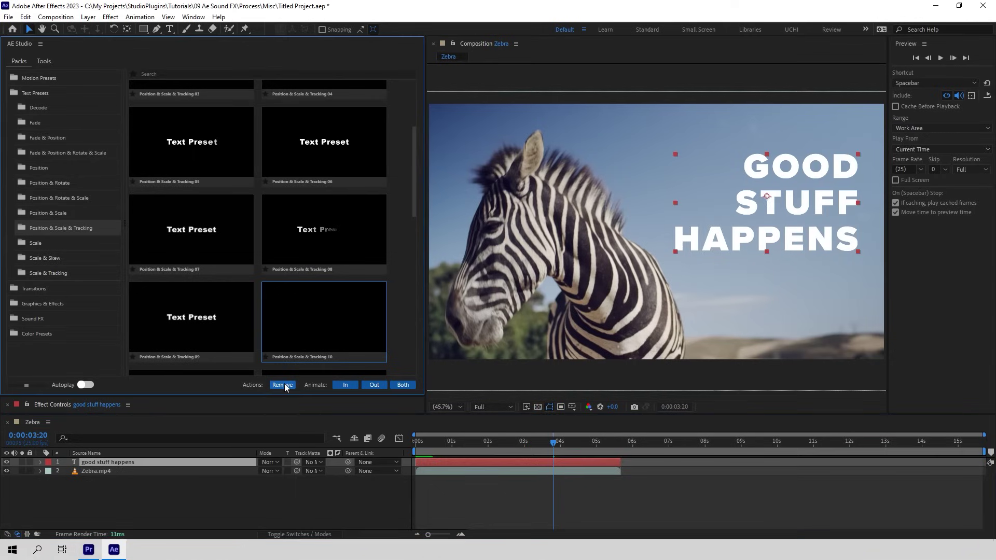
left_click(403, 385)
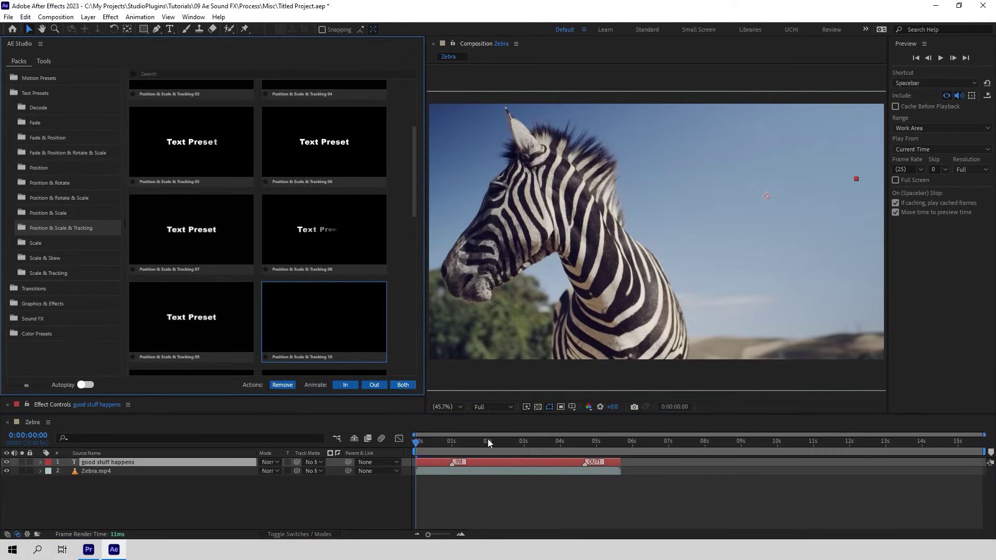
key("space")
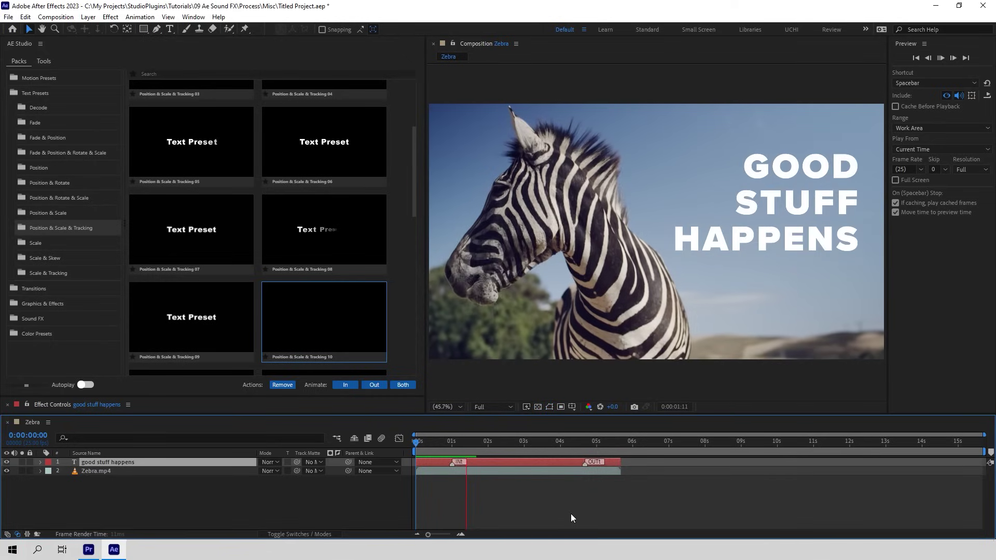